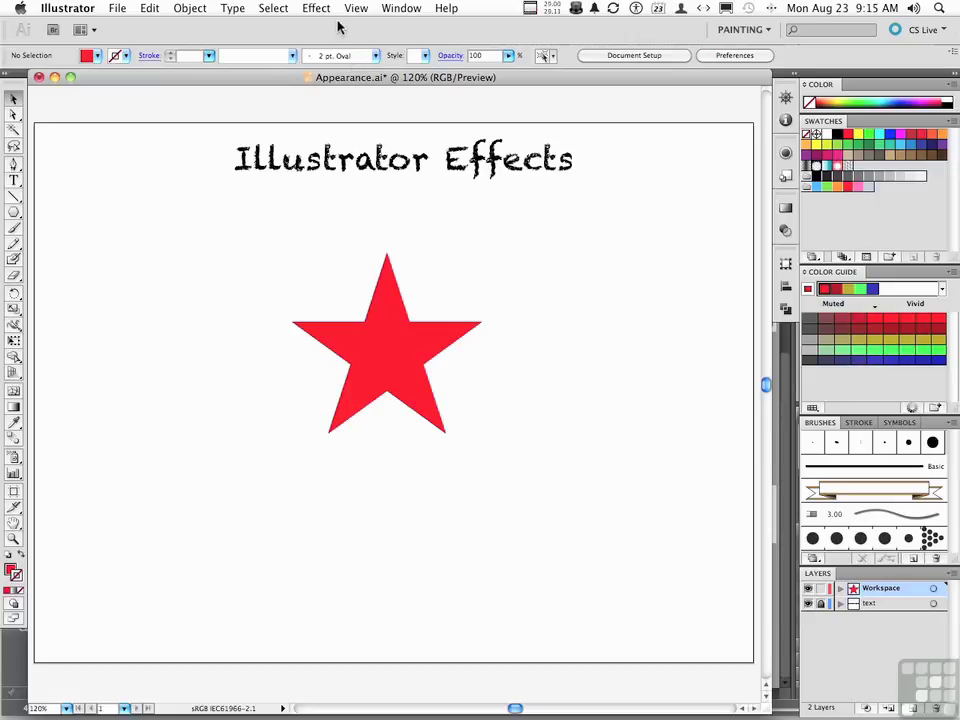
click(320, 9)
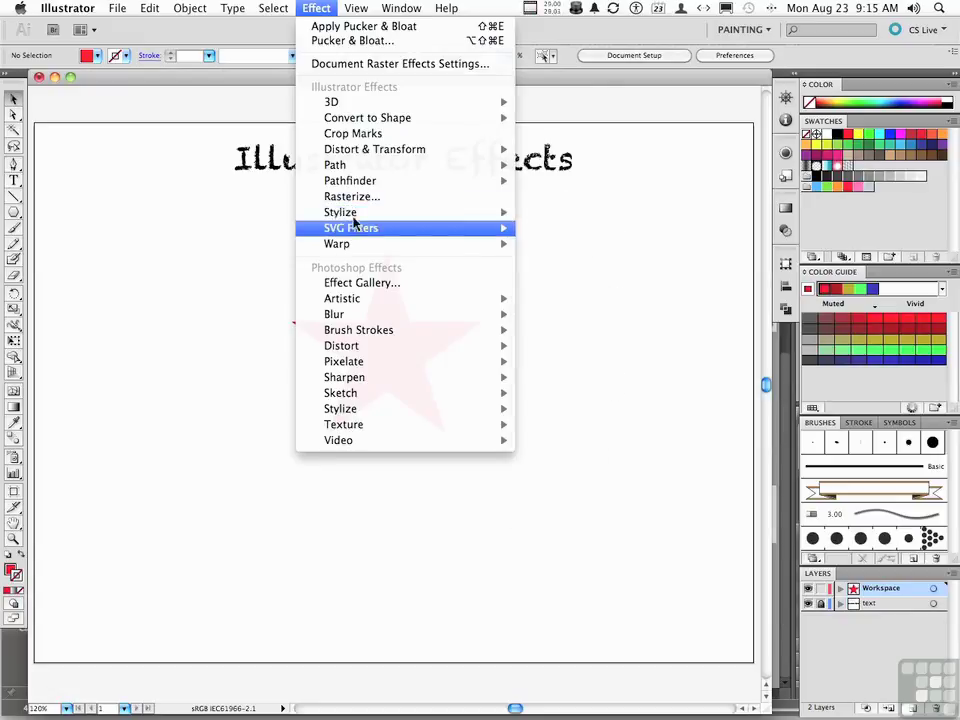
mouse_move(353, 215)
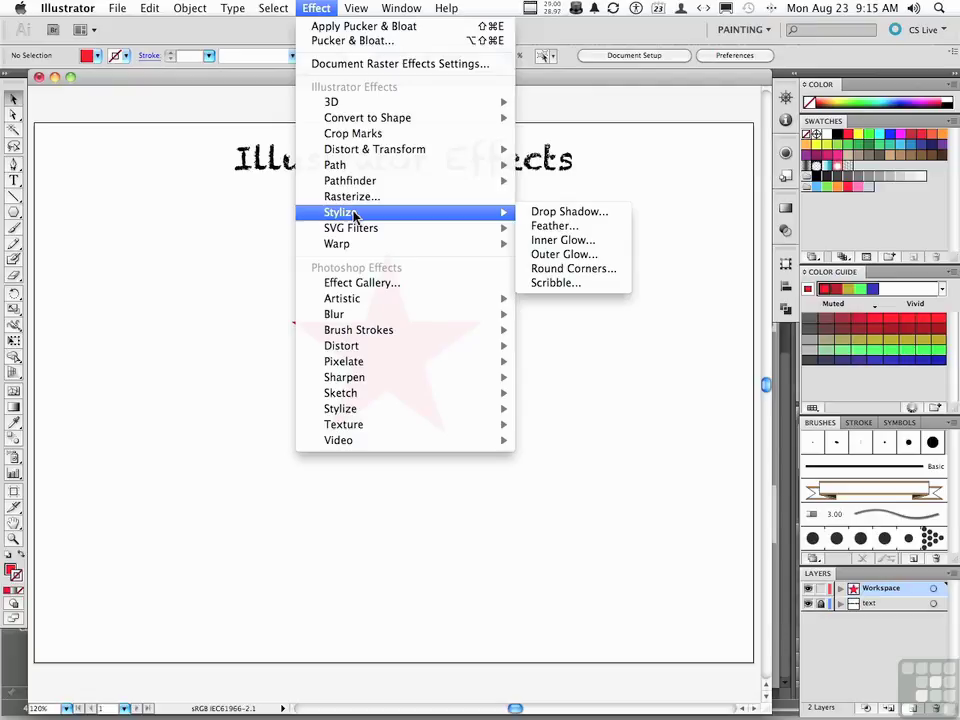
click(278, 226)
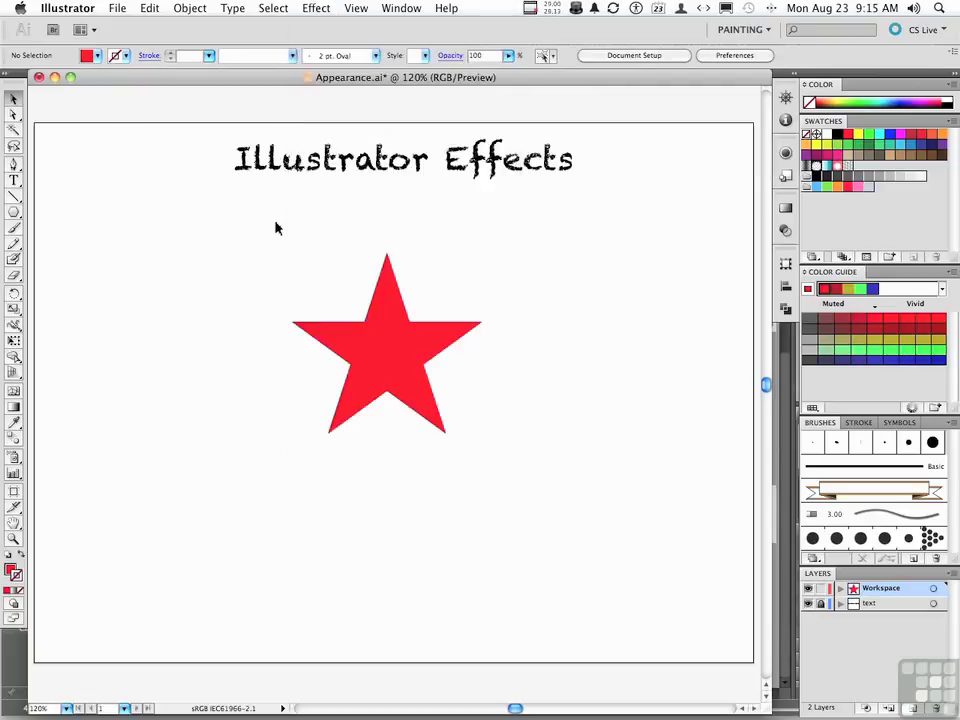
Step: Undock the Appearance panel, place it beside the star on the artboard, and enlarge it vertically
click(786, 153)
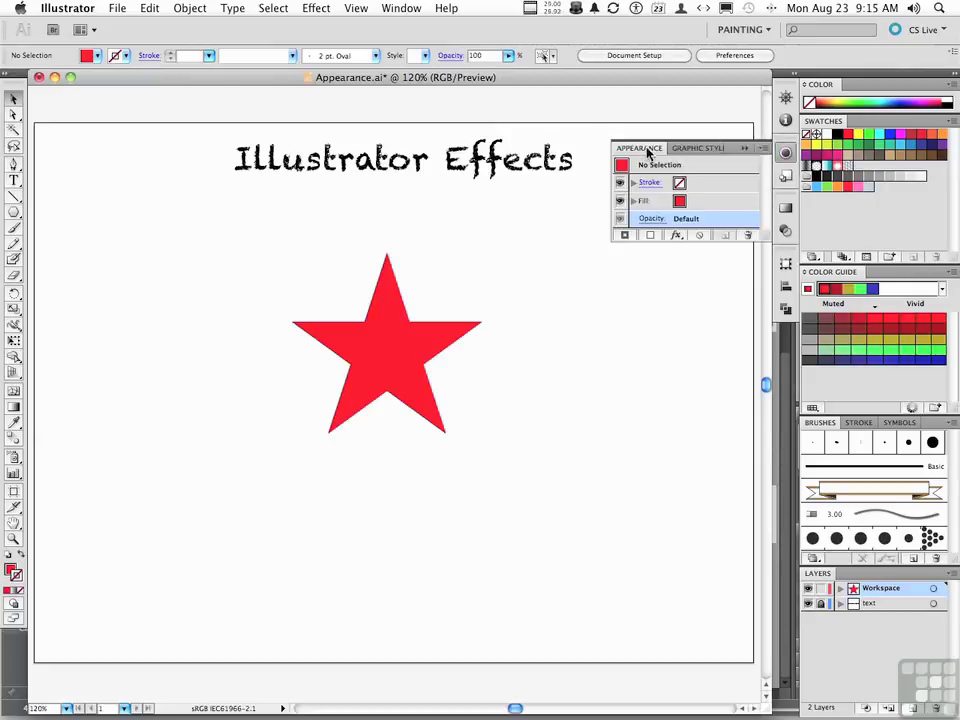
drag(647, 152, 116, 208)
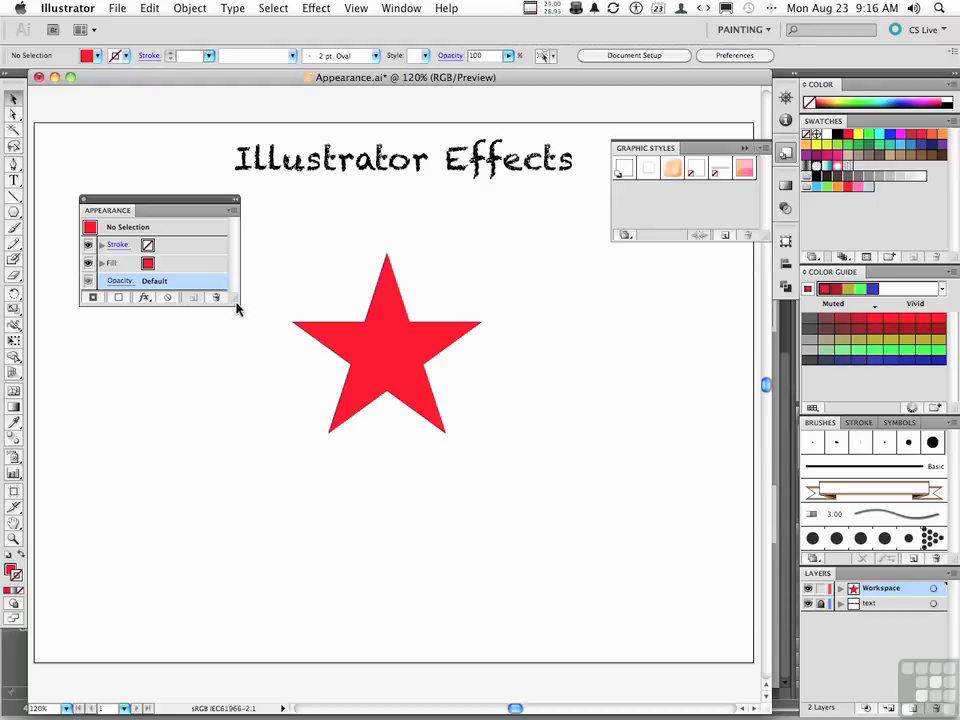
drag(230, 300, 218, 357)
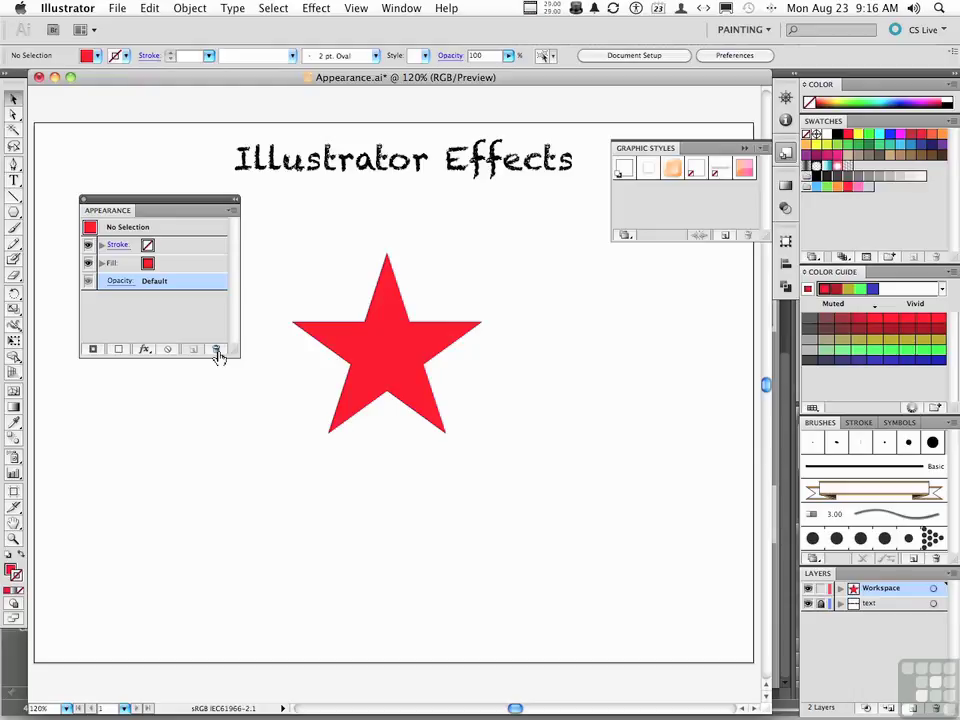
Step: Select the red star and examine its transparency and opacity options
click(402, 350)
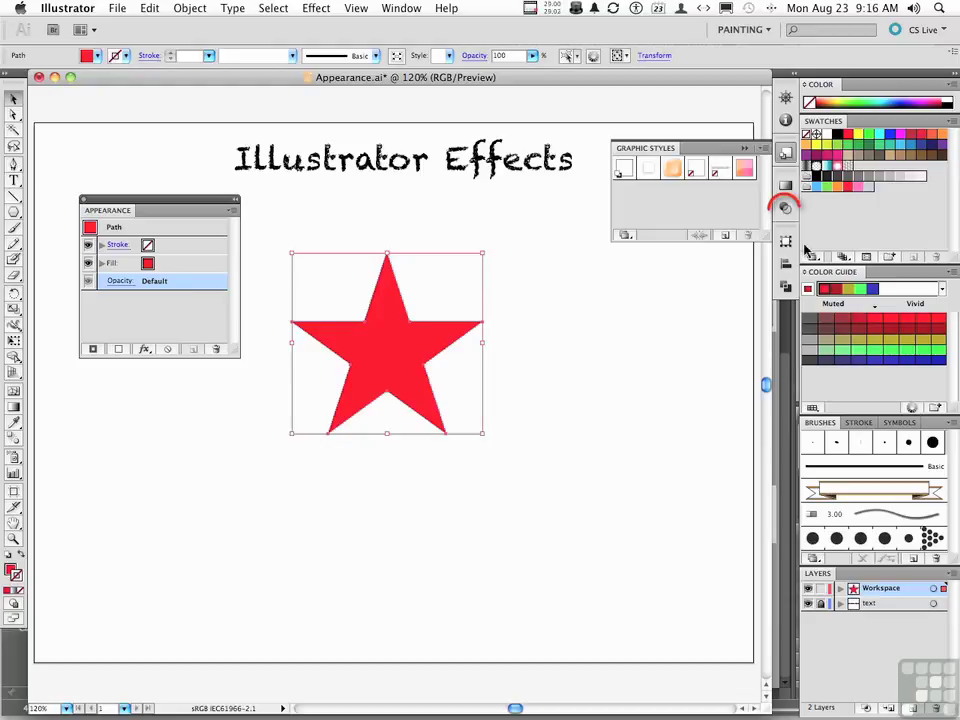
click(786, 208)
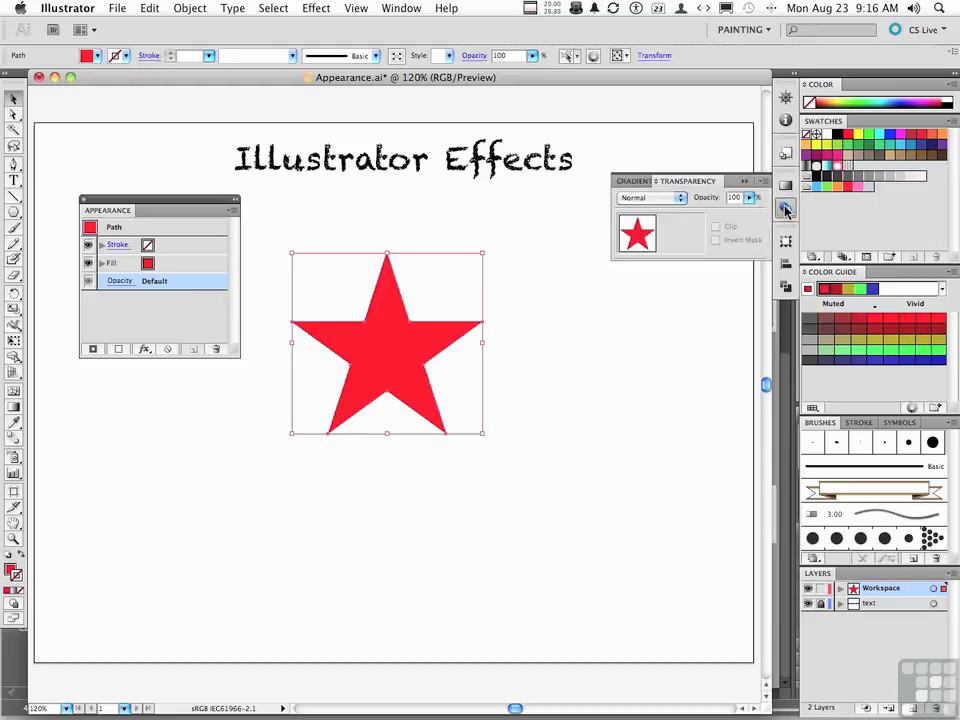
click(786, 208)
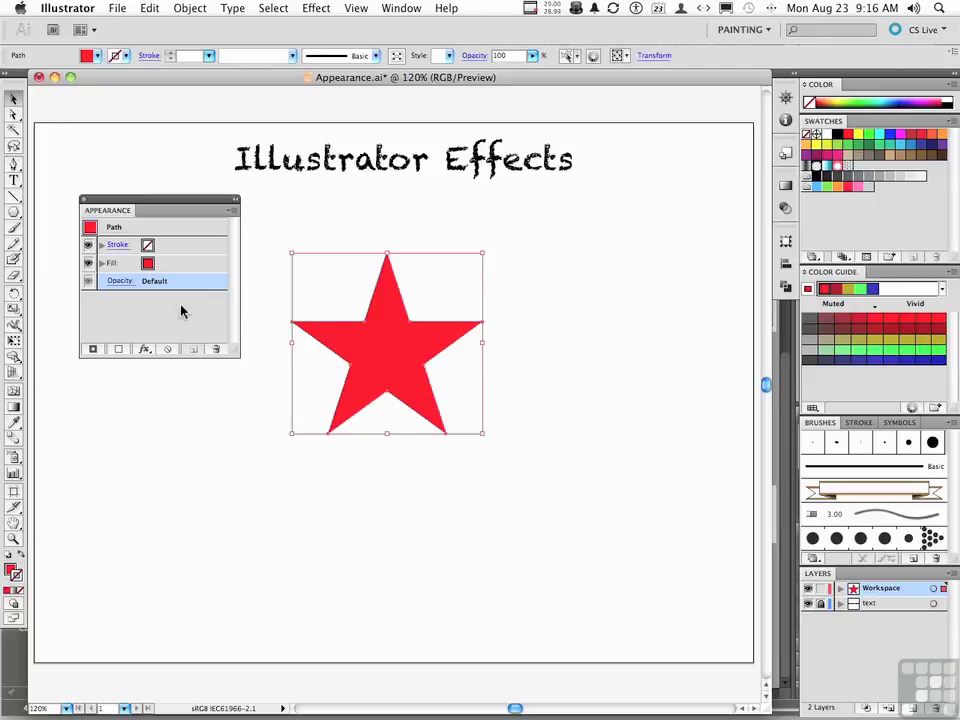
click(121, 282)
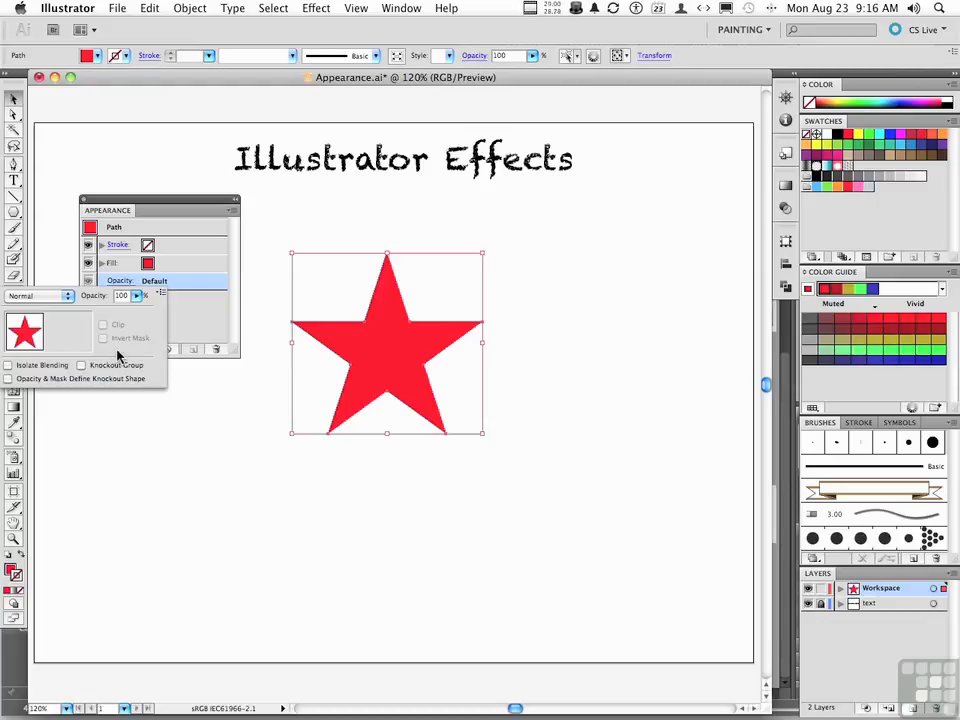
click(192, 292)
Step: Change the selected star's fill color to cyan
click(168, 266)
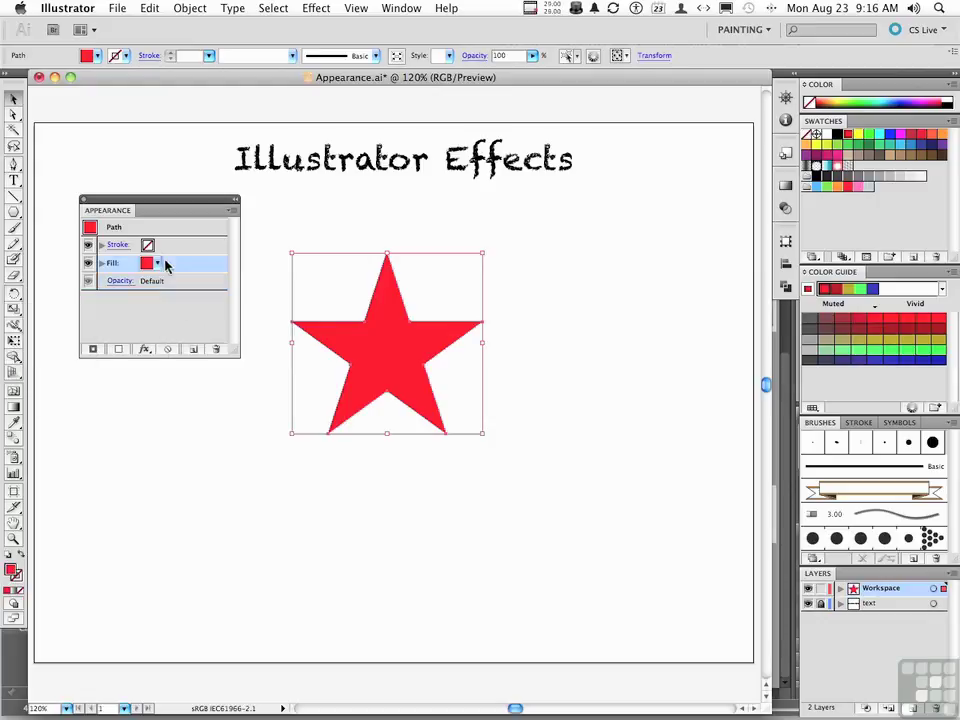
click(158, 265)
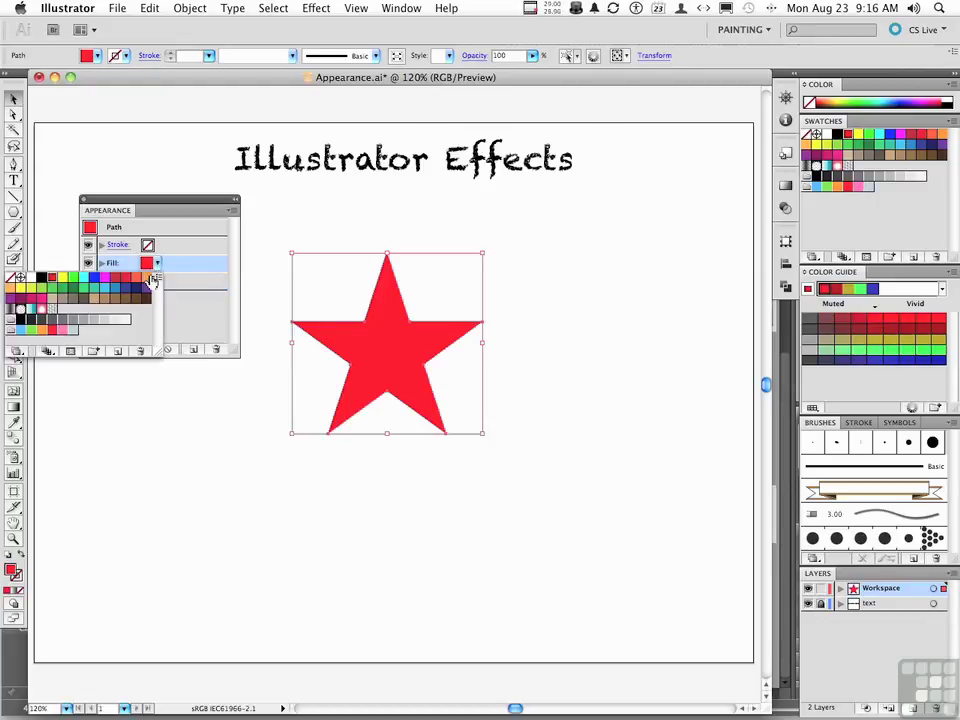
click(84, 280)
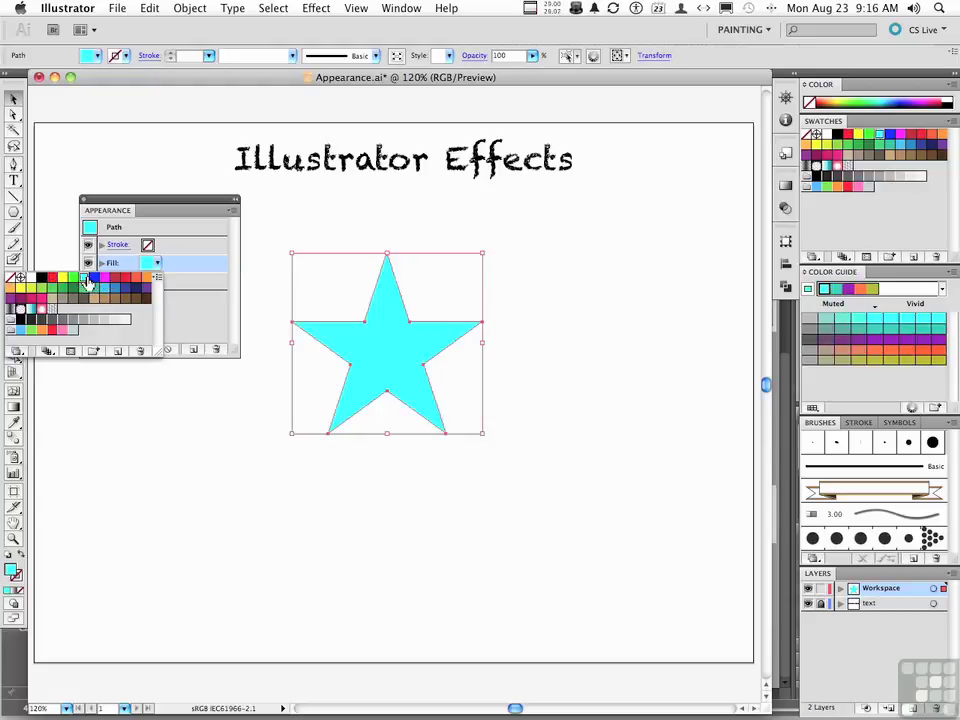
click(175, 265)
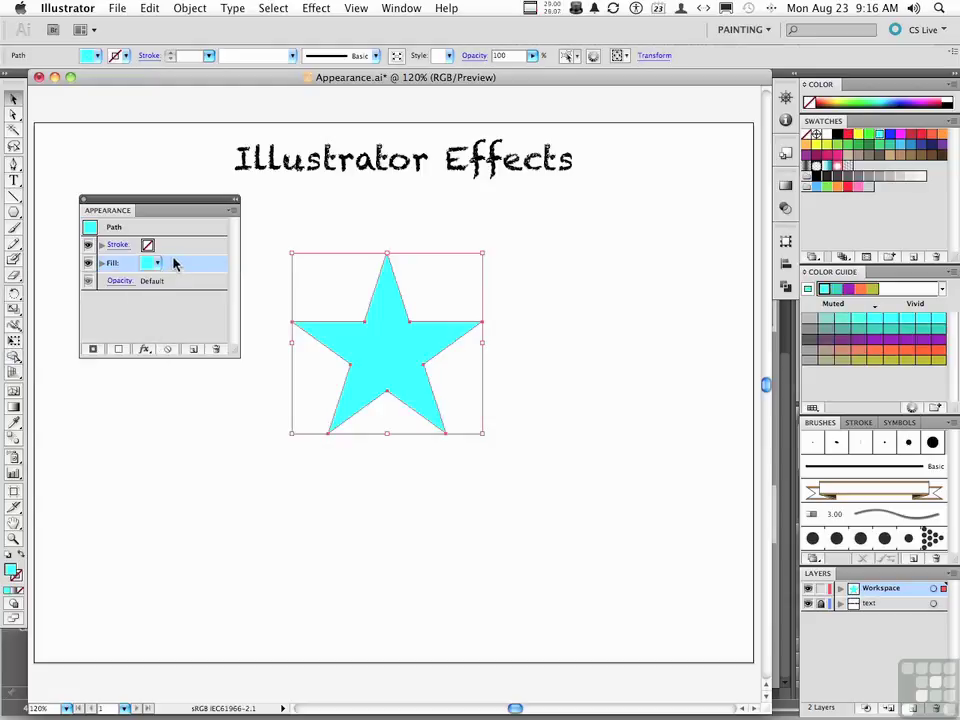
Step: Give the star a black stroke with a weight of 1 pt
click(154, 248)
click(209, 245)
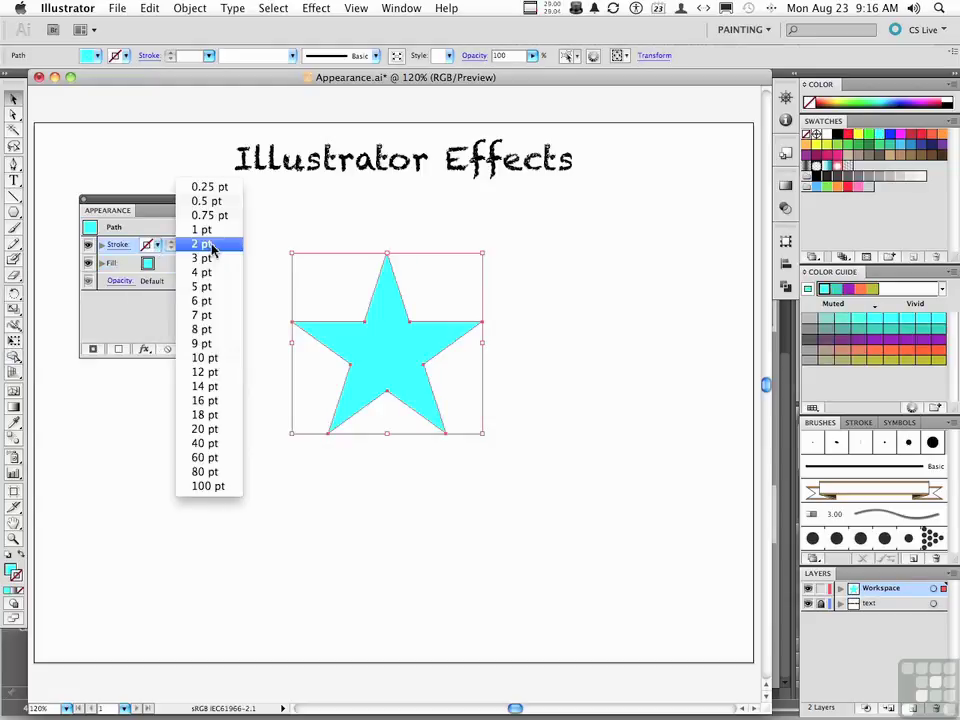
click(210, 231)
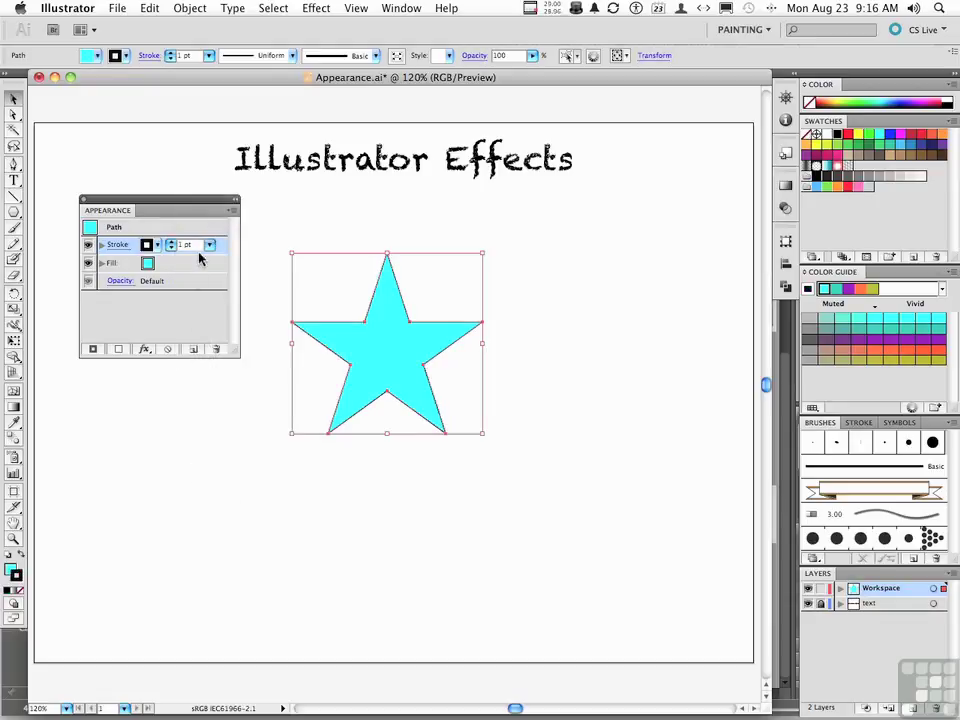
click(188, 327)
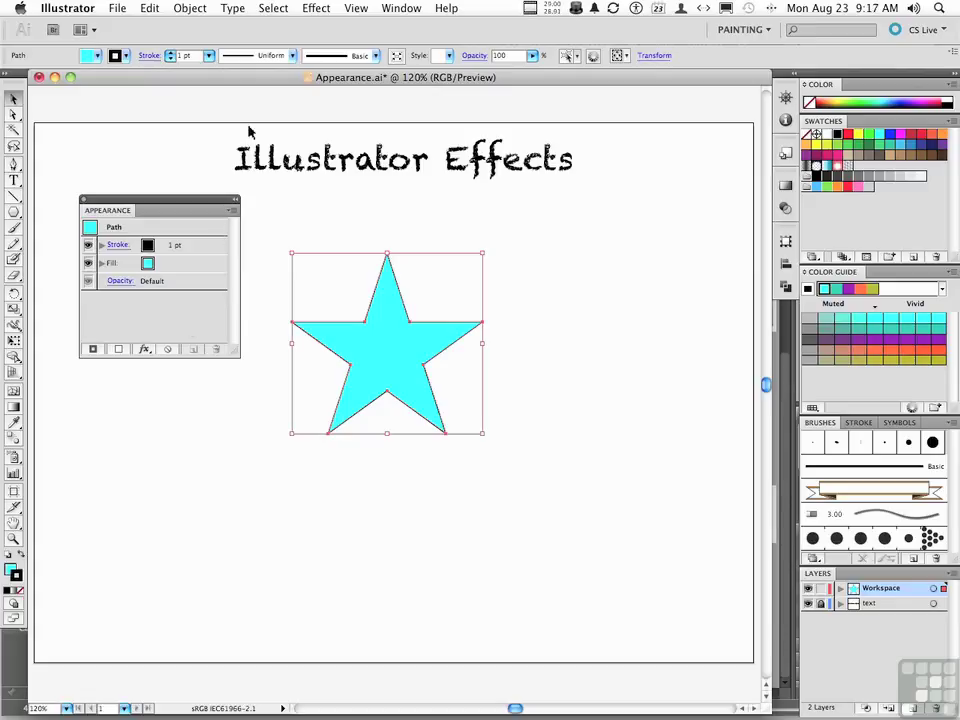
click(316, 8)
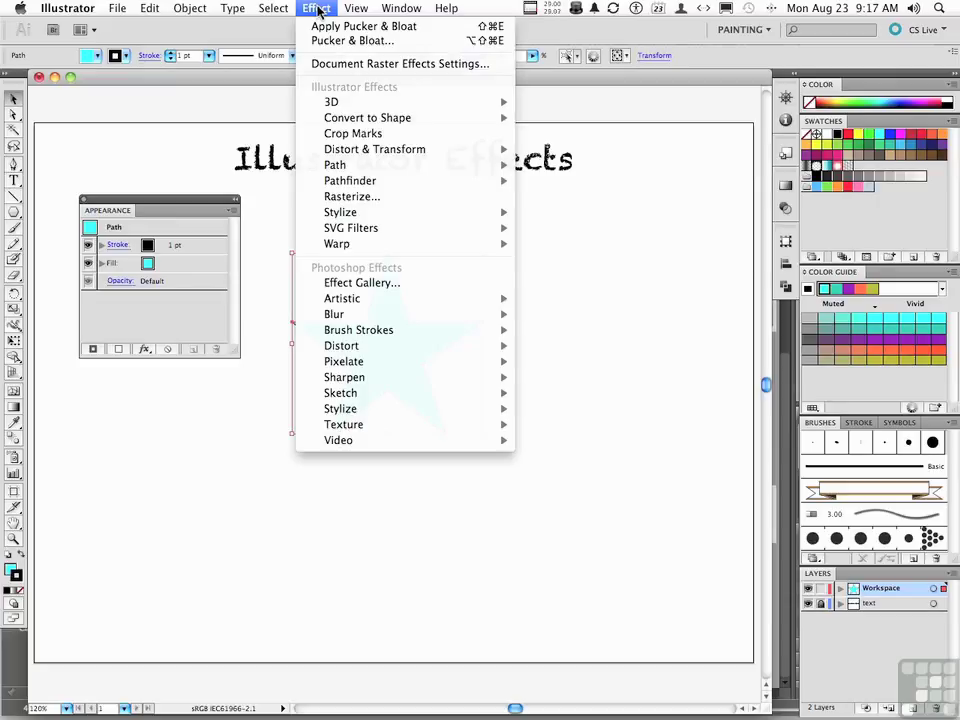
click(151, 314)
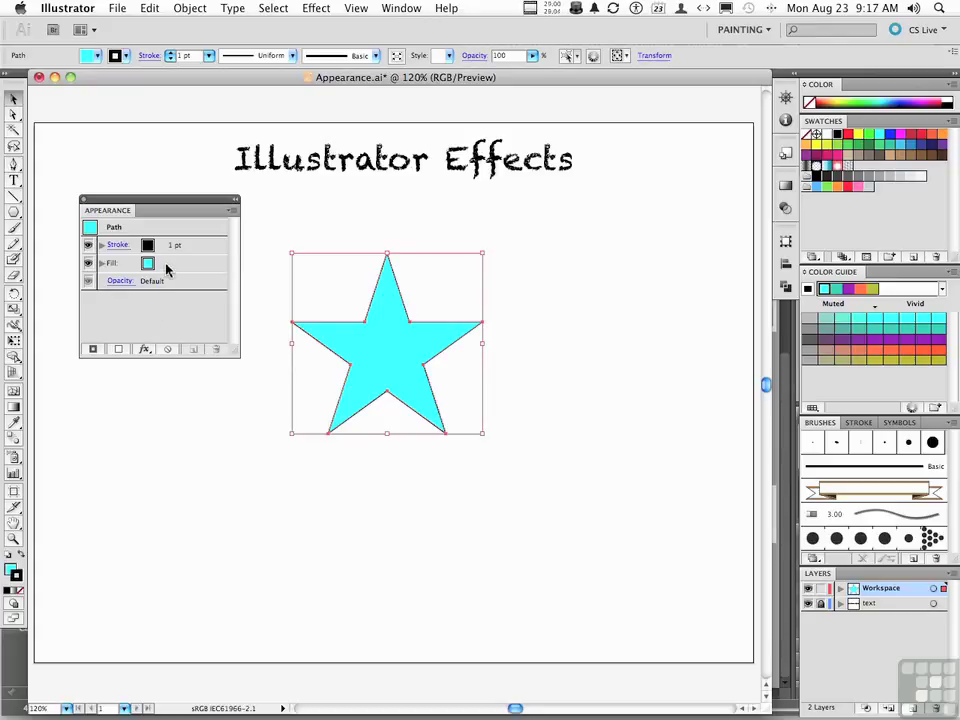
Step: Duplicate the star's fill and set the upper of the two fills to red
click(166, 266)
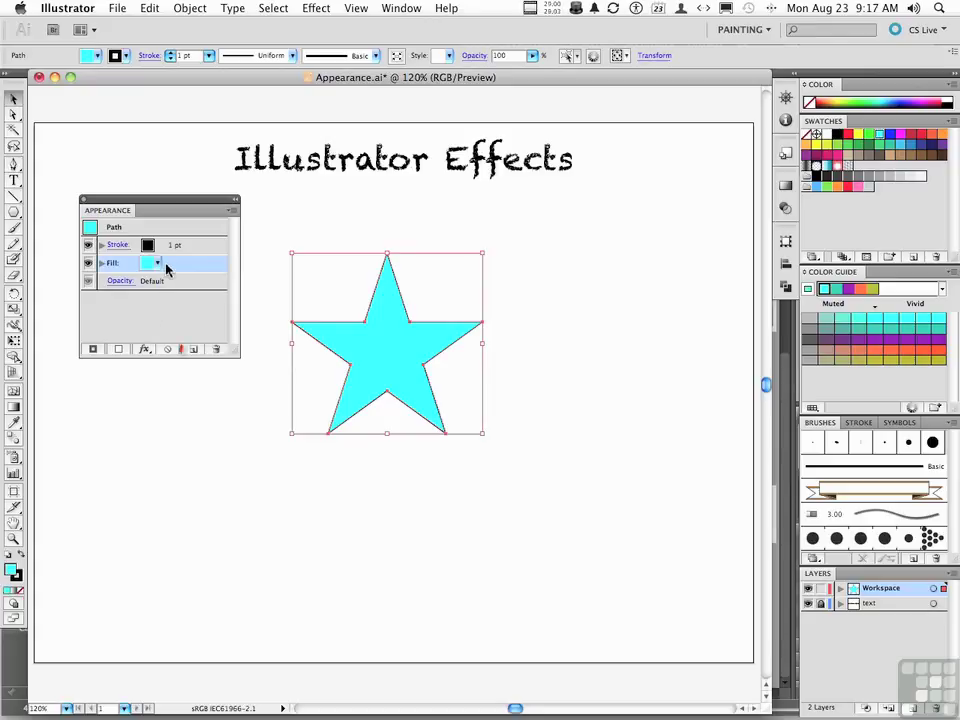
click(193, 348)
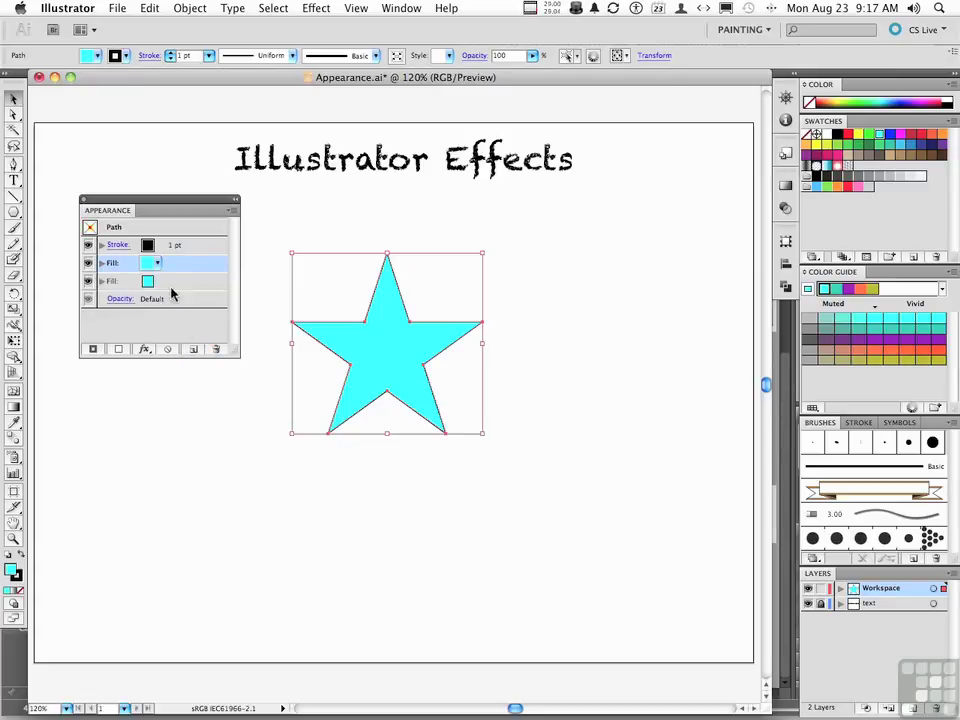
click(157, 264)
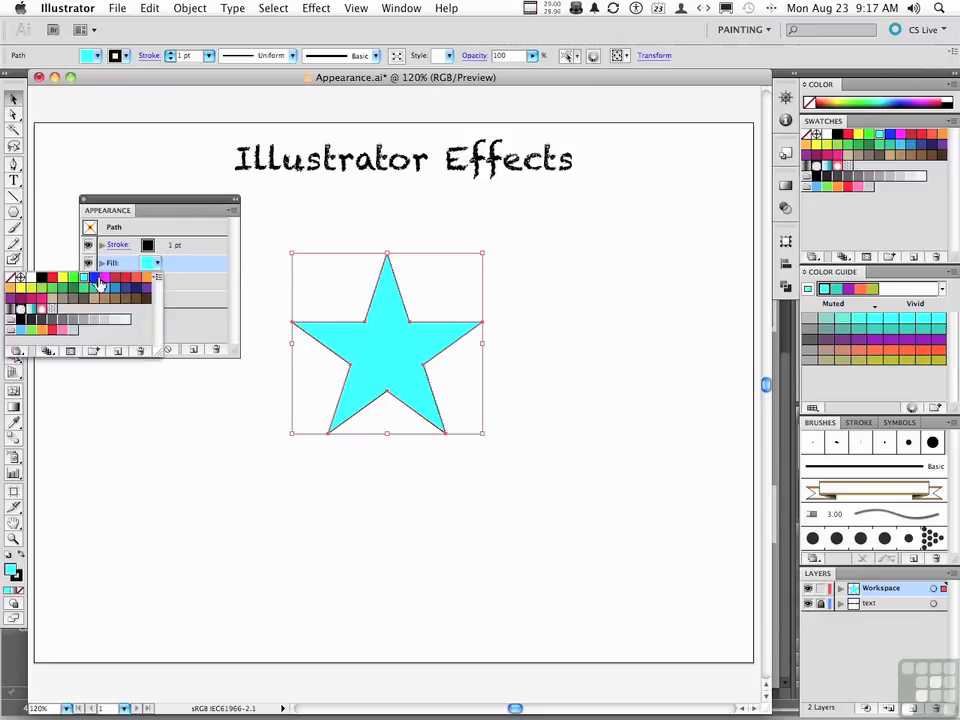
click(51, 278)
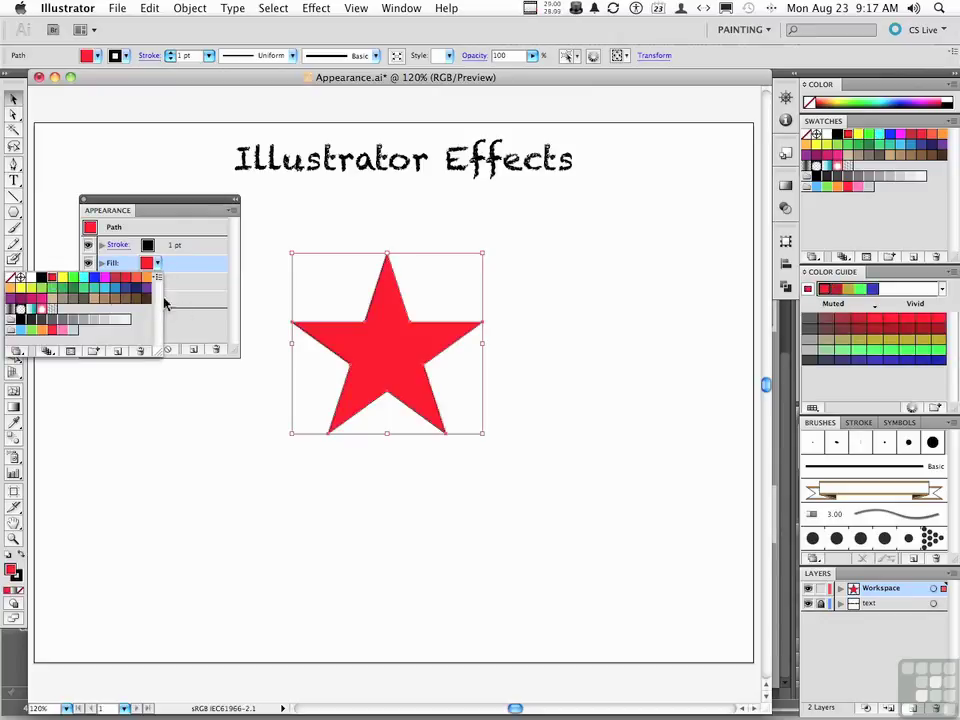
click(191, 317)
Step: Set the star's lower fill to bright green
click(181, 285)
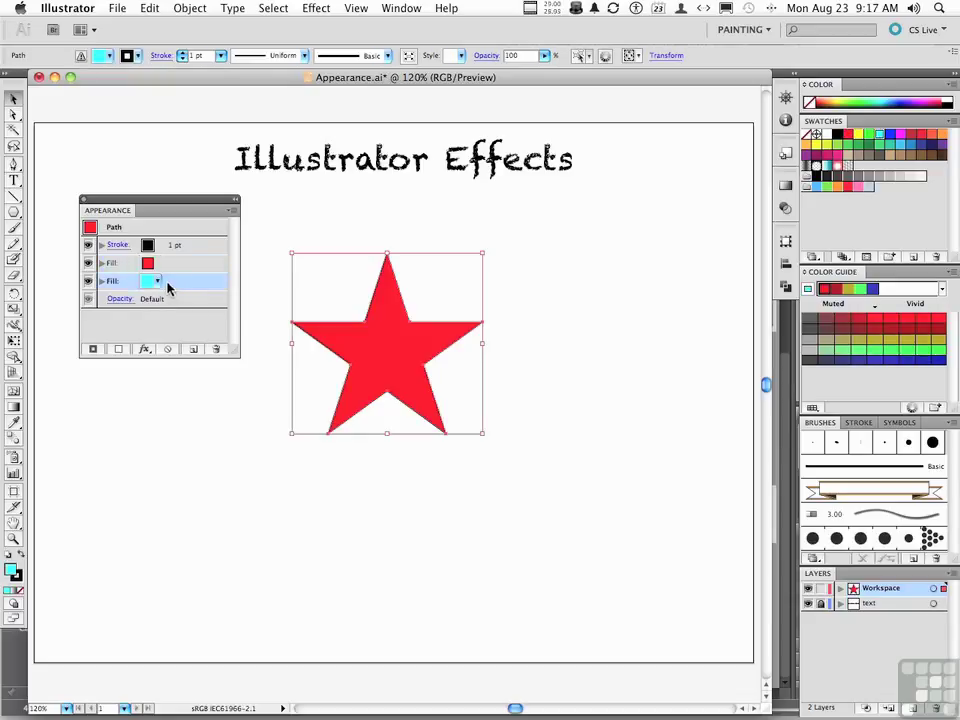
click(158, 284)
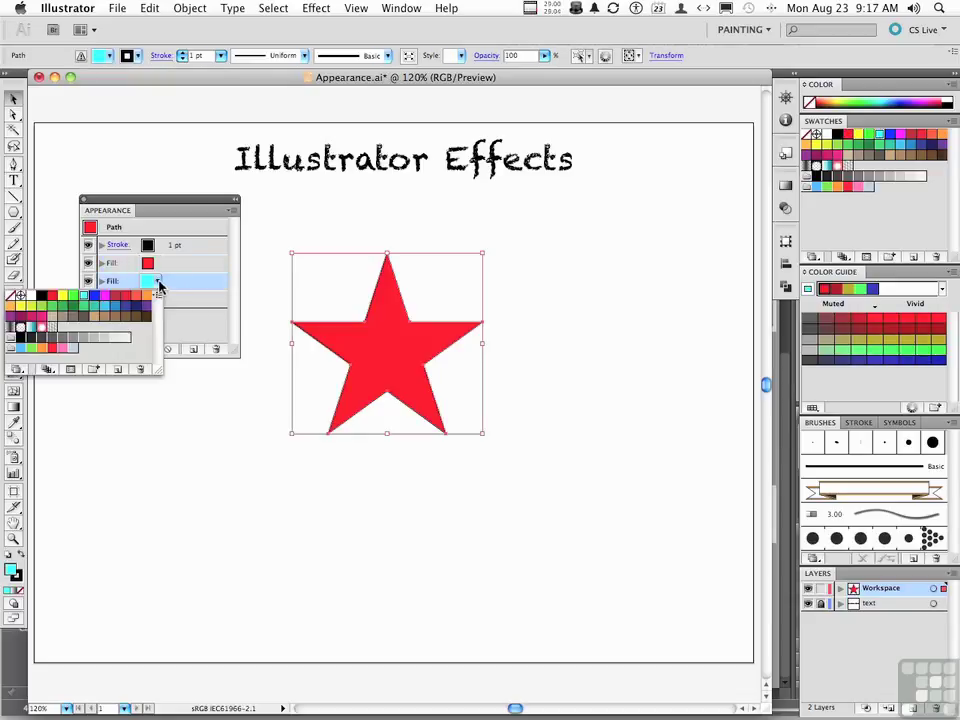
click(72, 298)
click(207, 332)
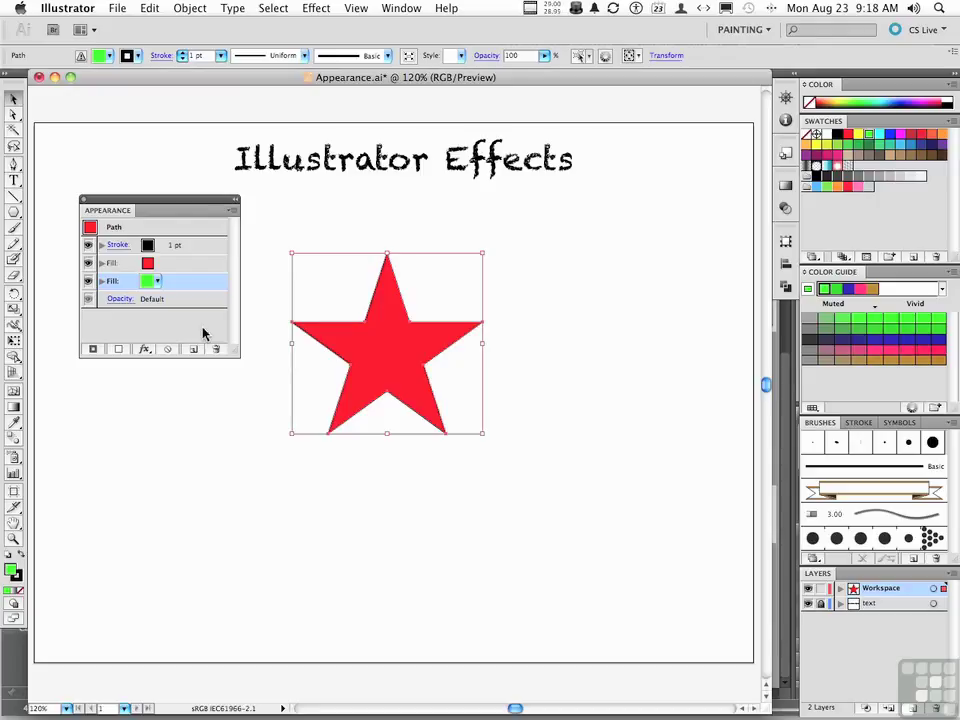
Step: Apply a Pucker & Bloat effect of -138% to the star's red fill only
click(195, 266)
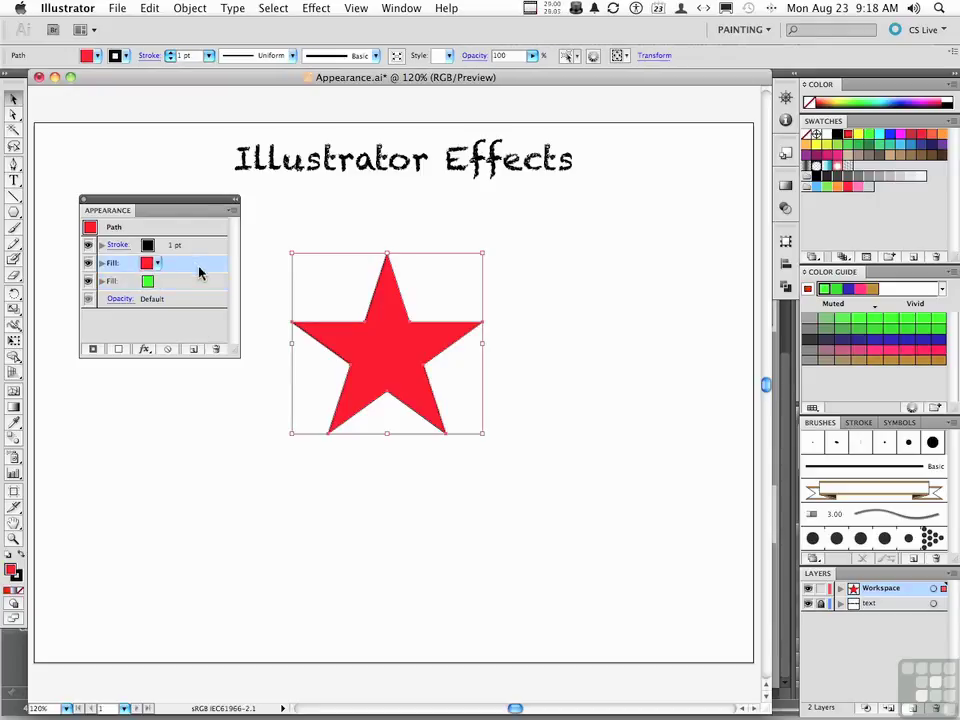
click(315, 8)
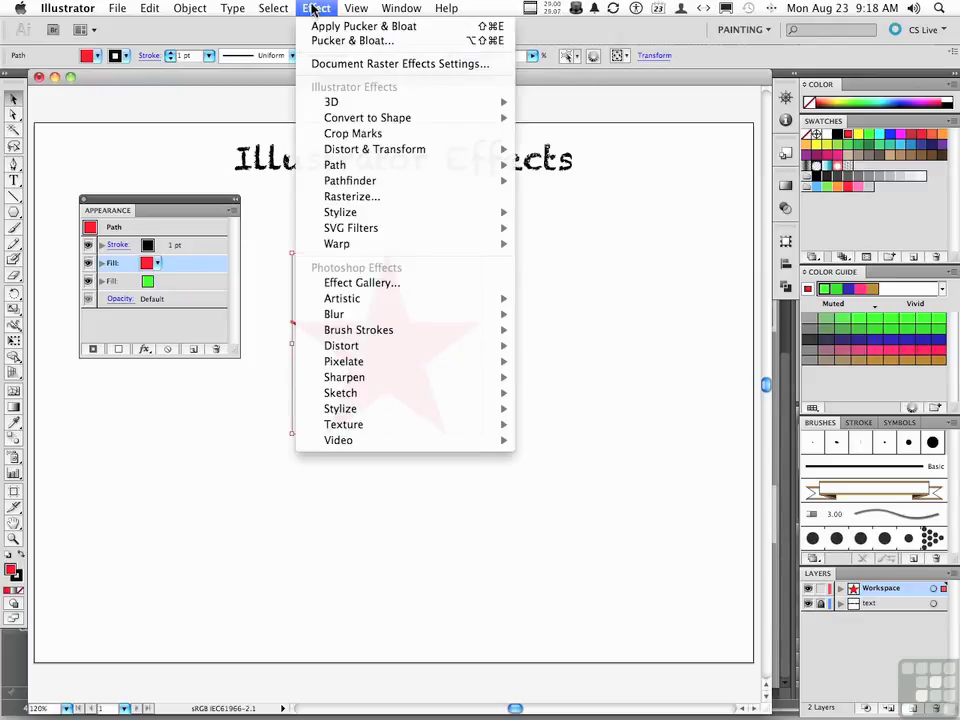
click(315, 8)
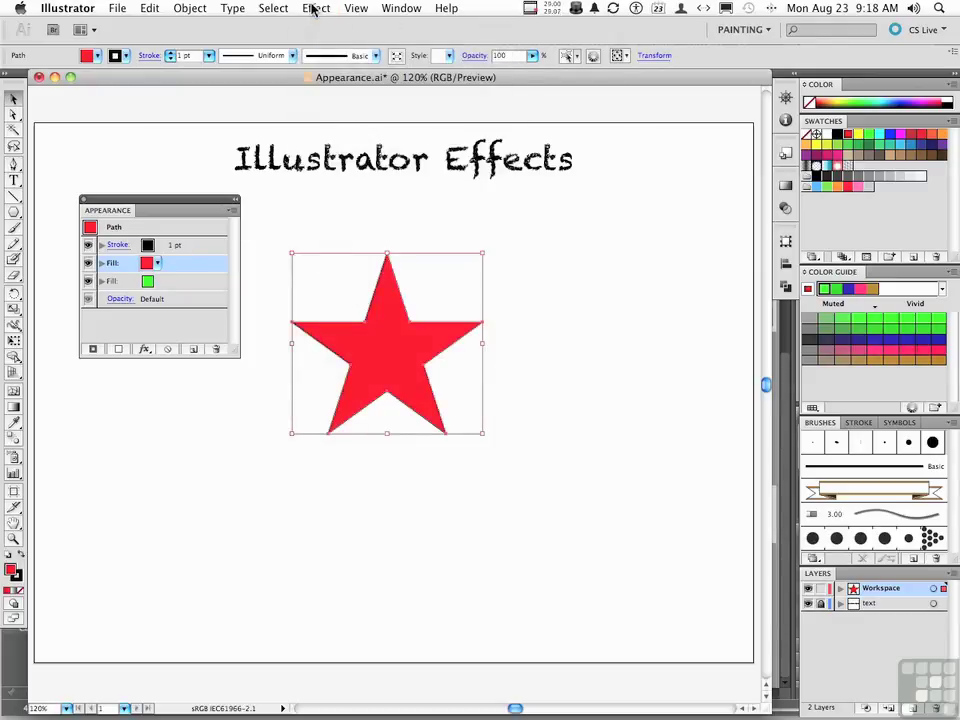
click(145, 350)
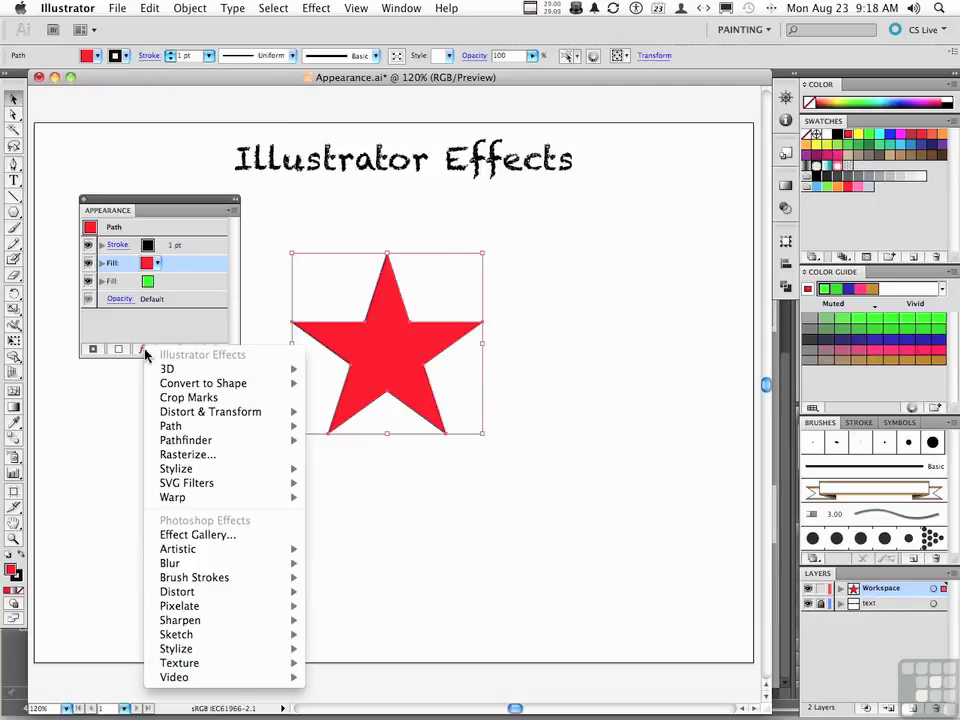
mouse_move(260, 411)
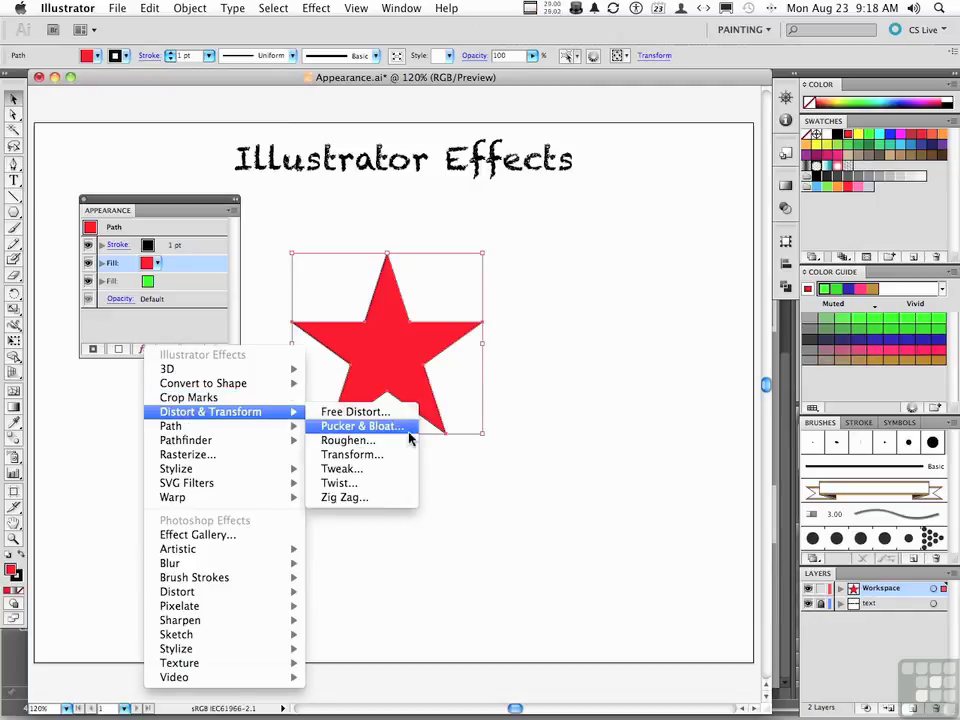
click(396, 434)
drag(551, 200, 509, 231)
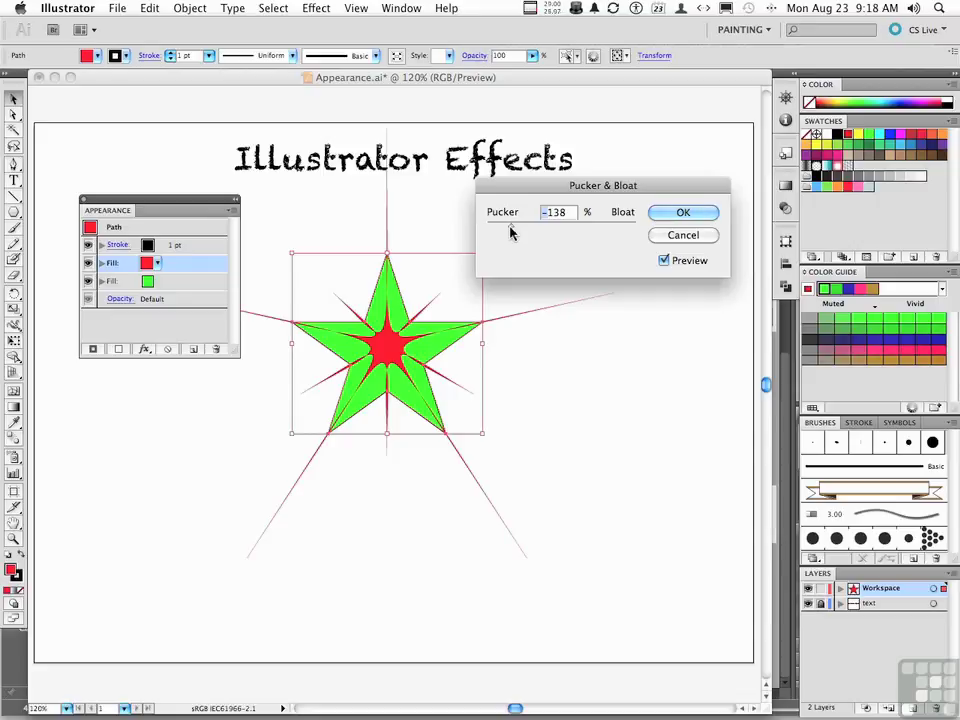
click(700, 215)
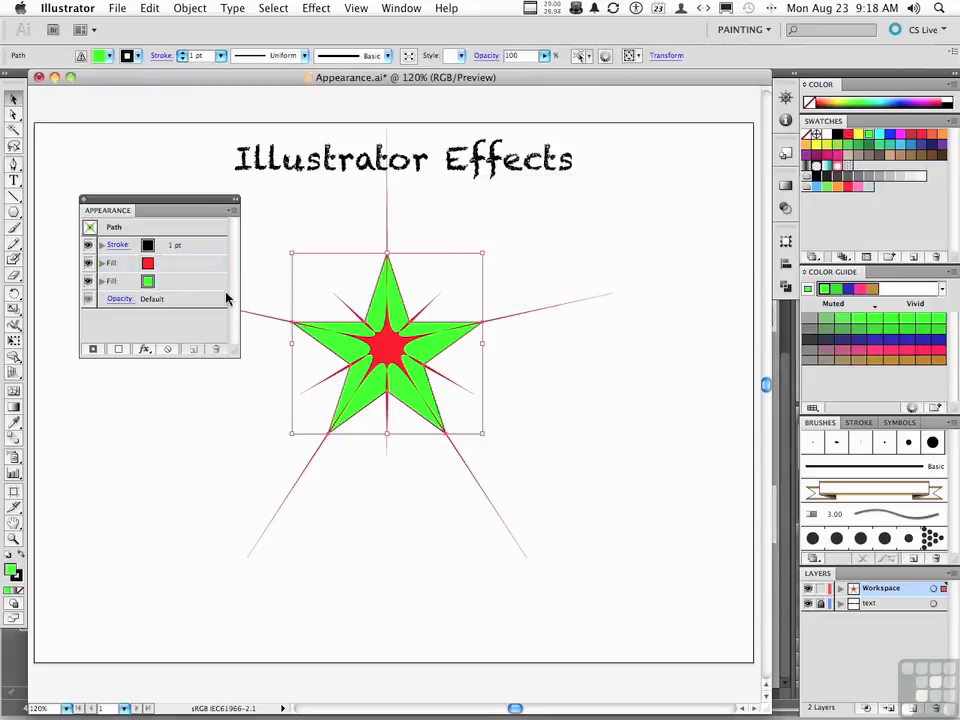
Step: Apply a Gaussian Blur with a radius of 6.5 pixels to the star's green fill only
click(191, 286)
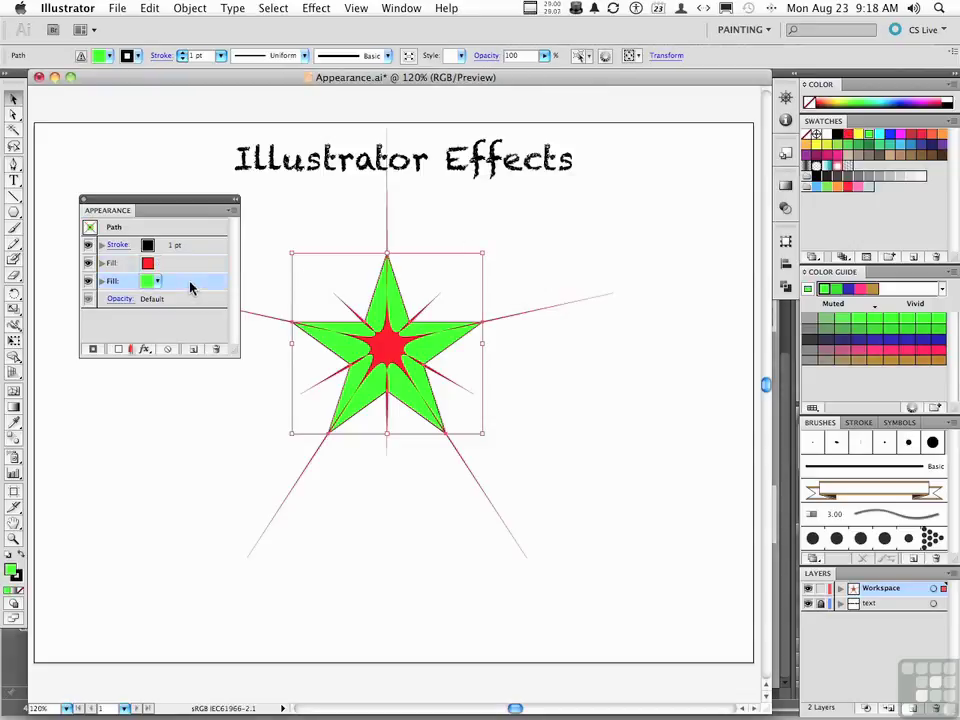
click(144, 350)
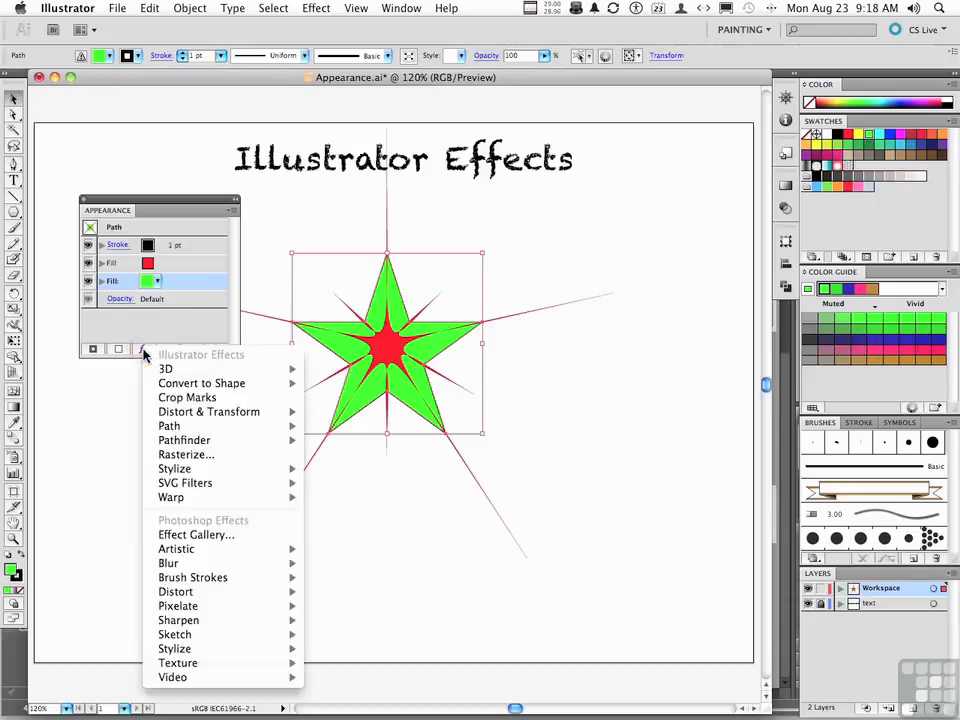
mouse_move(238, 566)
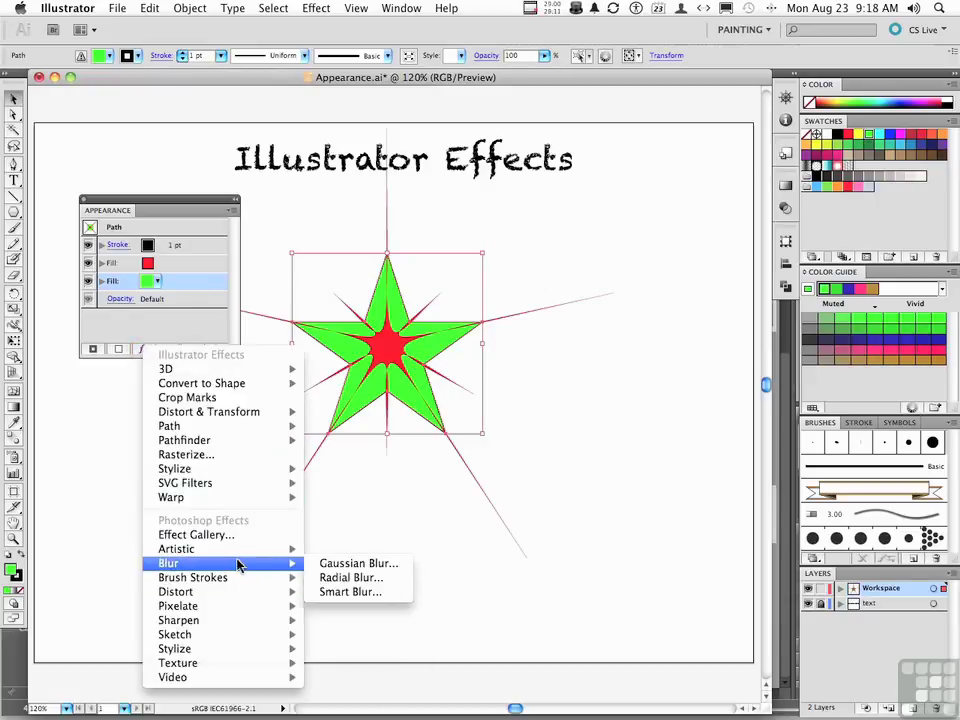
click(325, 564)
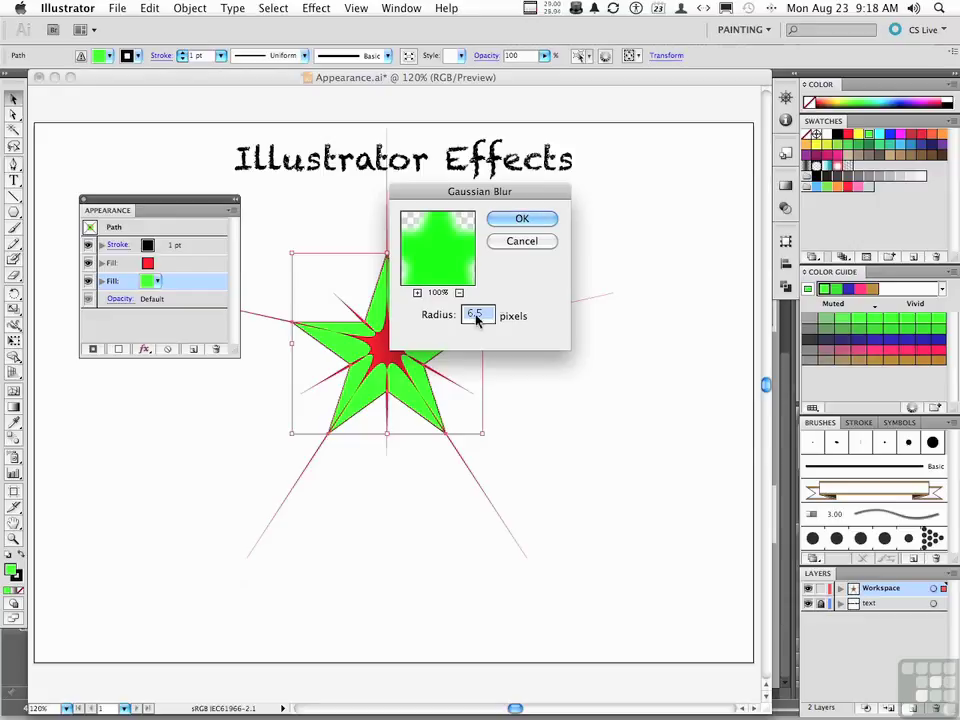
click(522, 219)
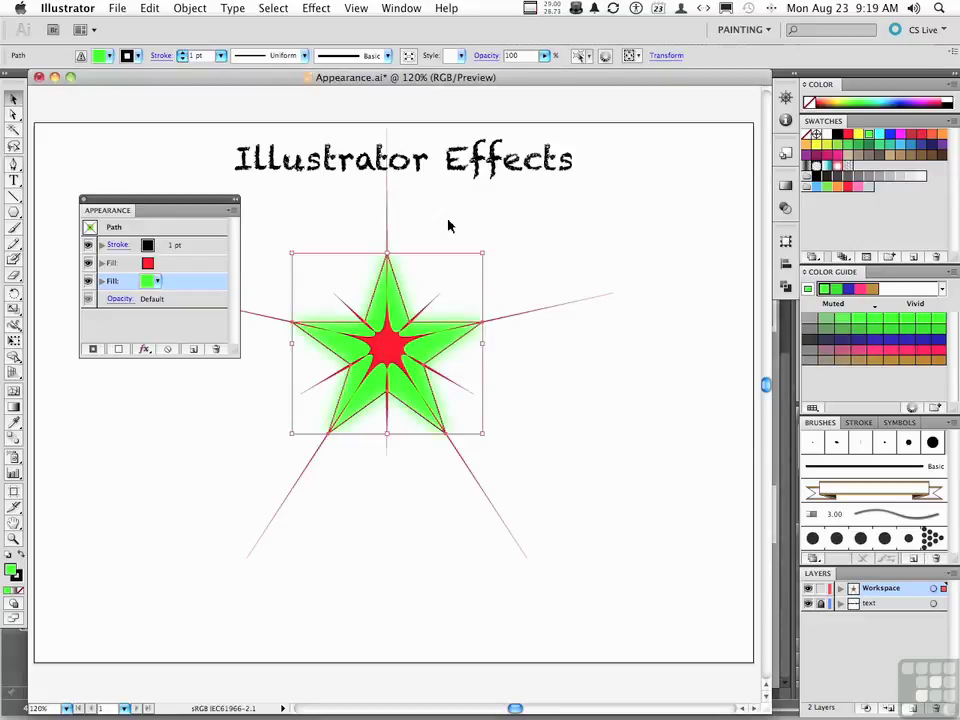
Step: Set the star's stroke color to None and deselect the star
click(204, 245)
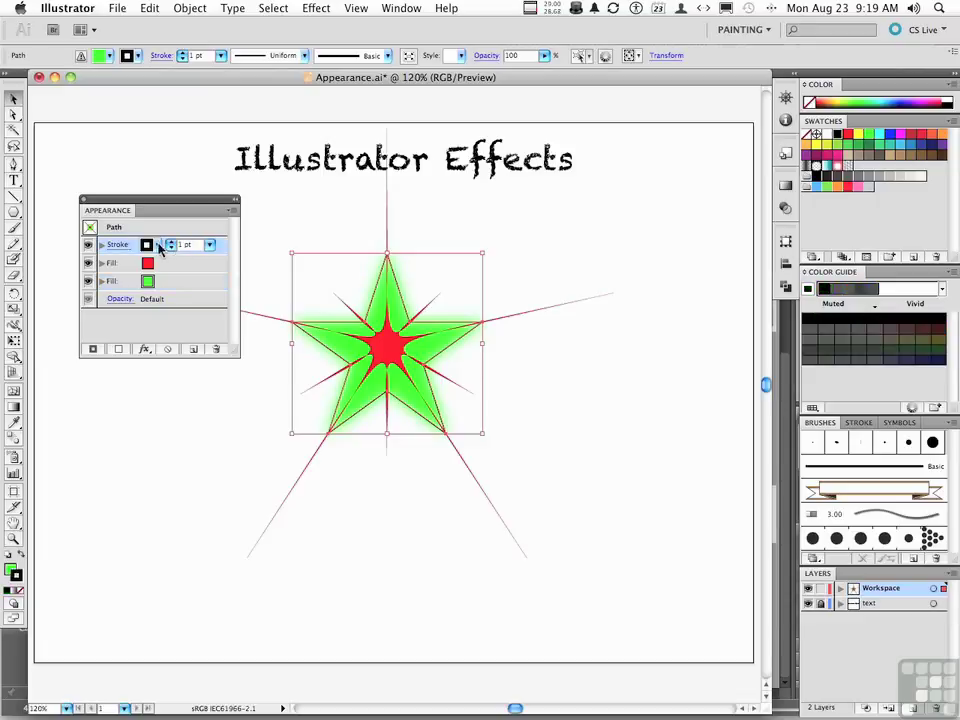
click(158, 245)
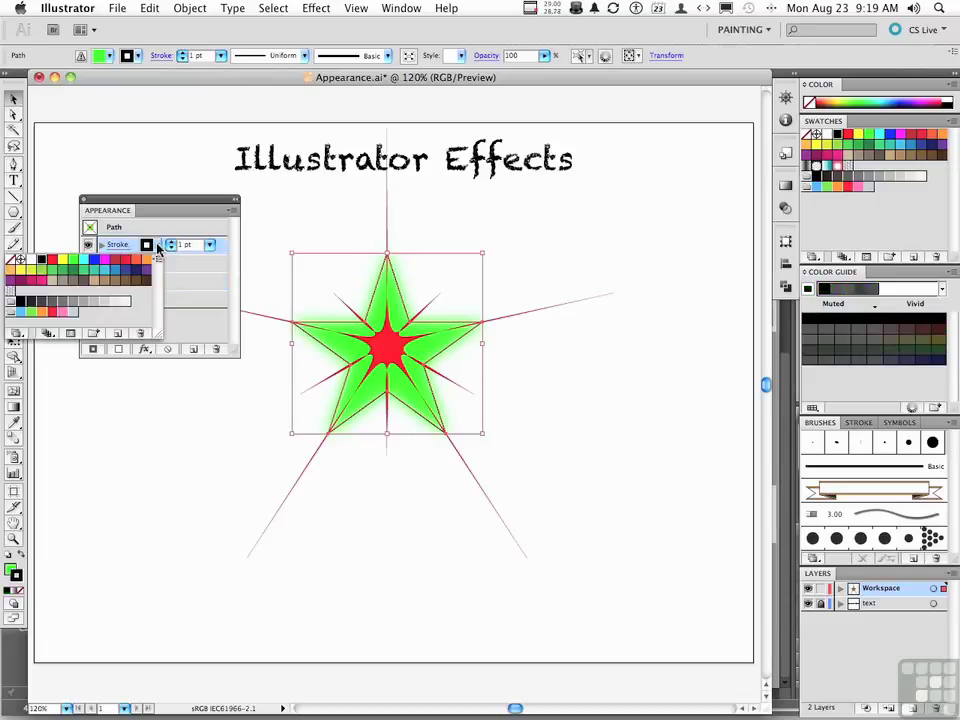
click(10, 259)
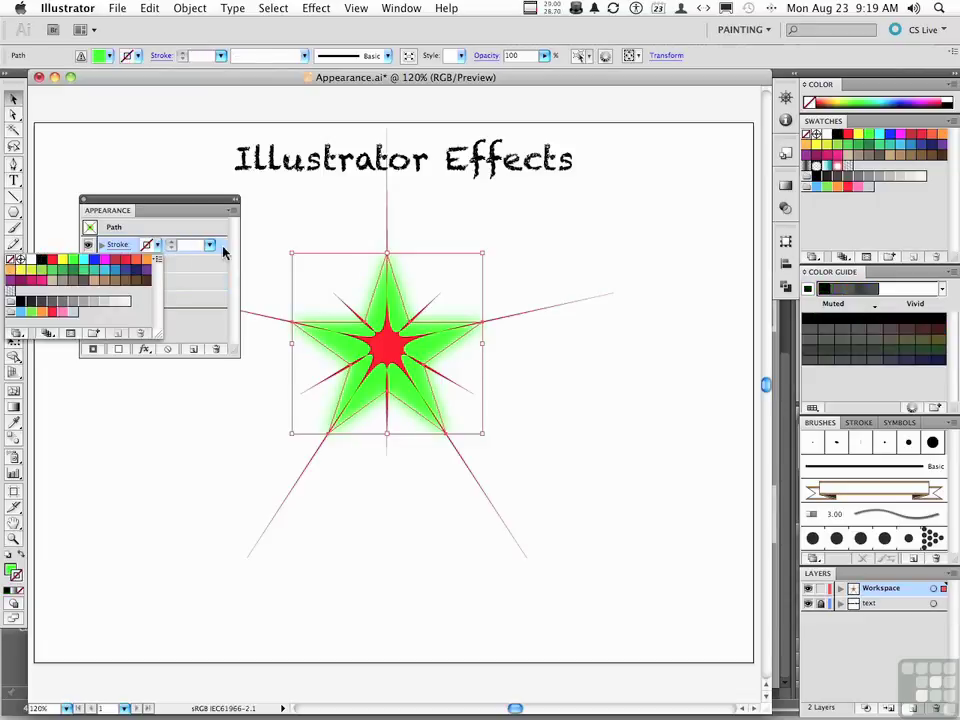
click(594, 265)
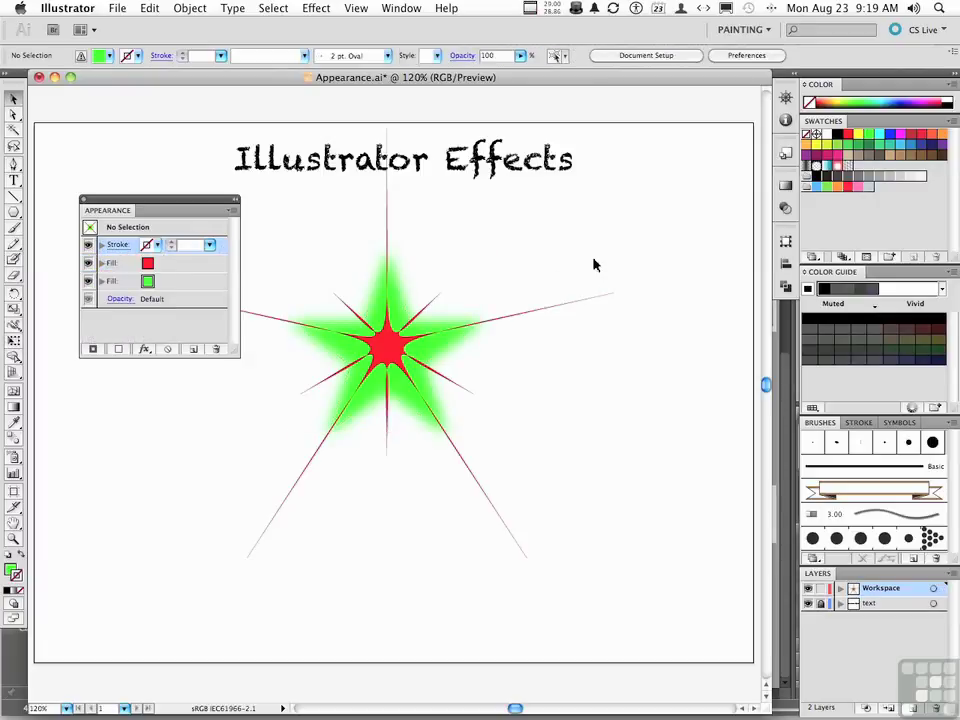